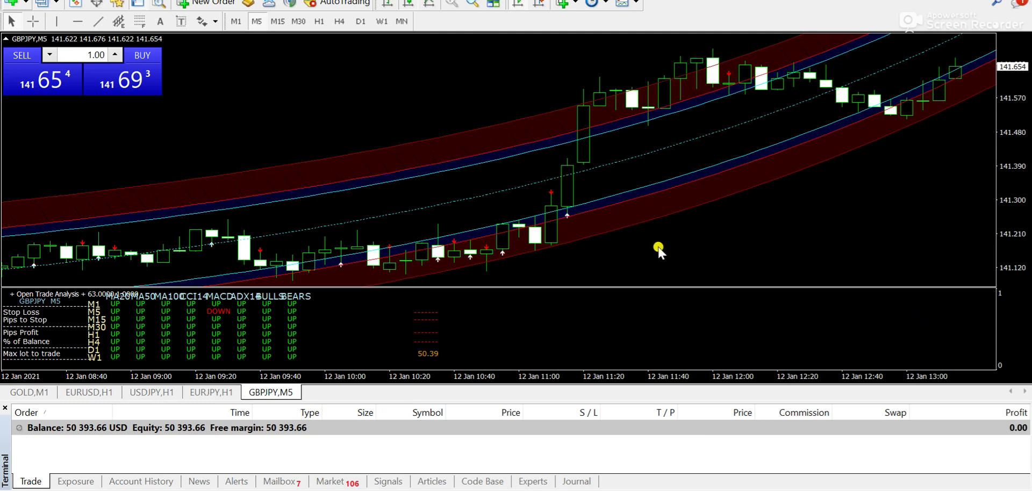
Put the GBPJPY and GOLD charts on H1 and mark GOLD's current price with a horizontal line.
click(321, 22)
click(30, 392)
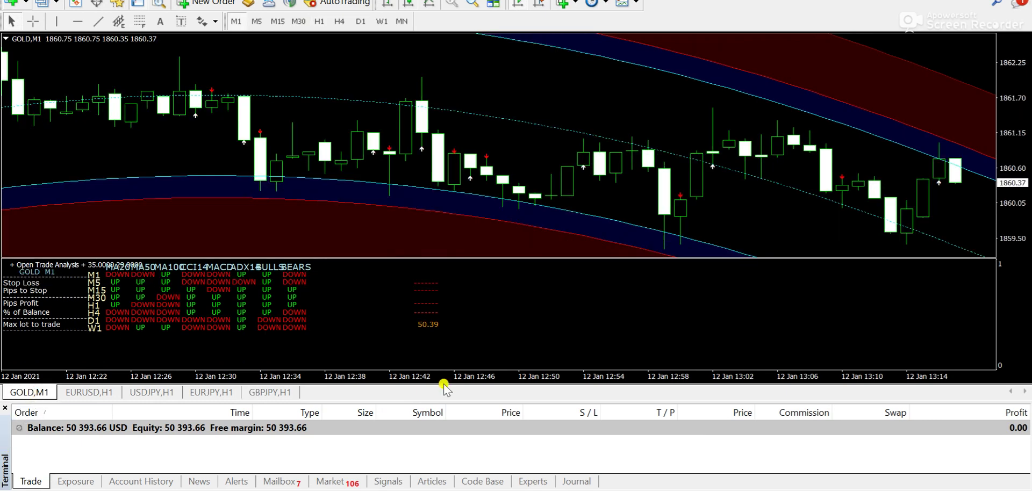
click(319, 21)
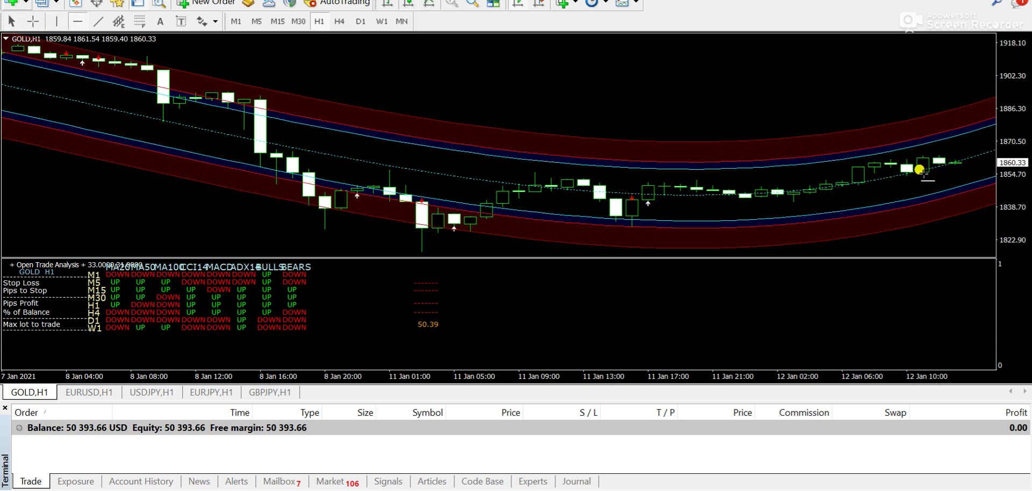
click(822, 162)
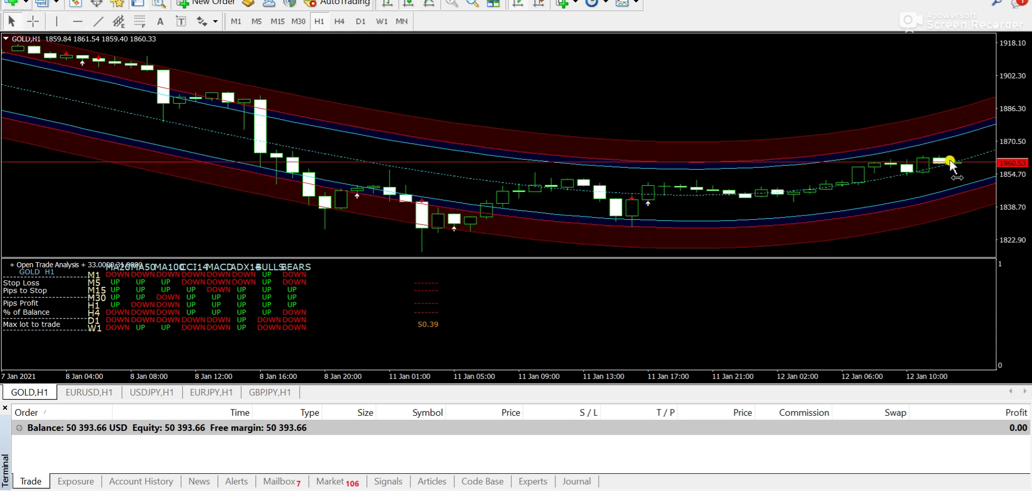
Delete the horizontal line from the GOLD chart and switch it to M5.
right_click(905, 166)
click(914, 207)
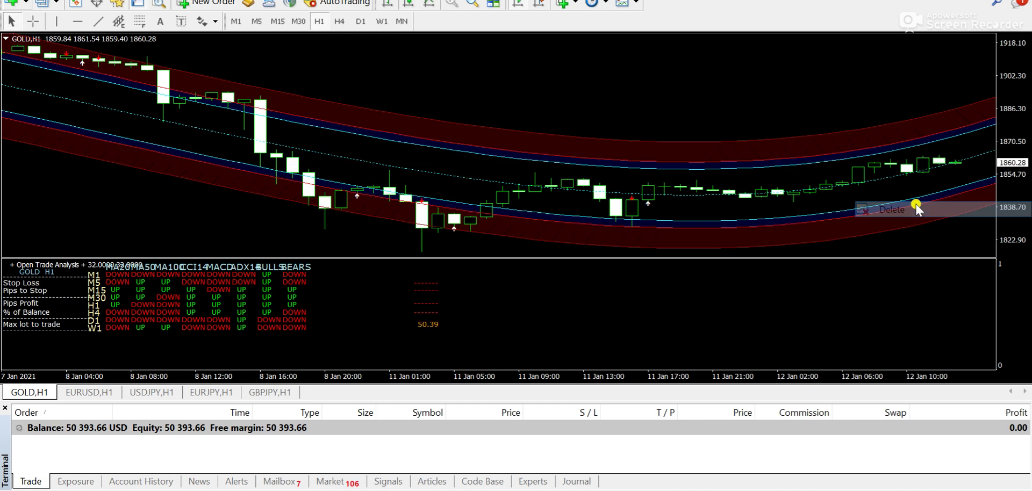
click(258, 20)
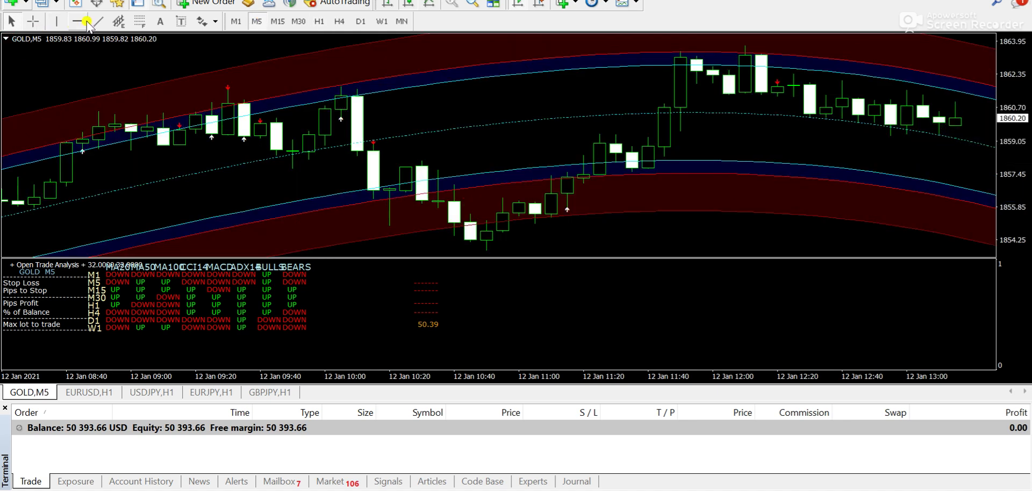
Draw a trend line over the latest M5 candles, delete it, and return to M1.
click(98, 21)
drag(939, 127, 971, 85)
right_click(961, 101)
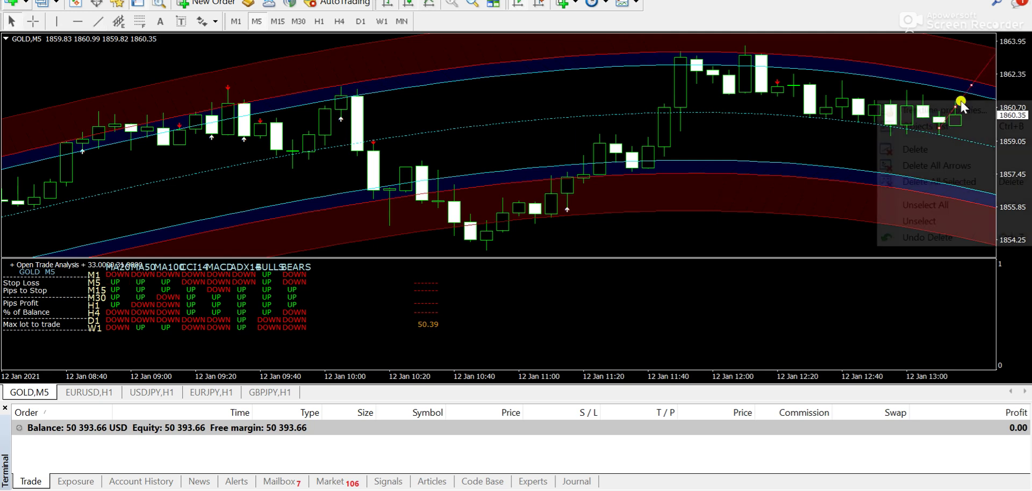
click(944, 149)
click(236, 23)
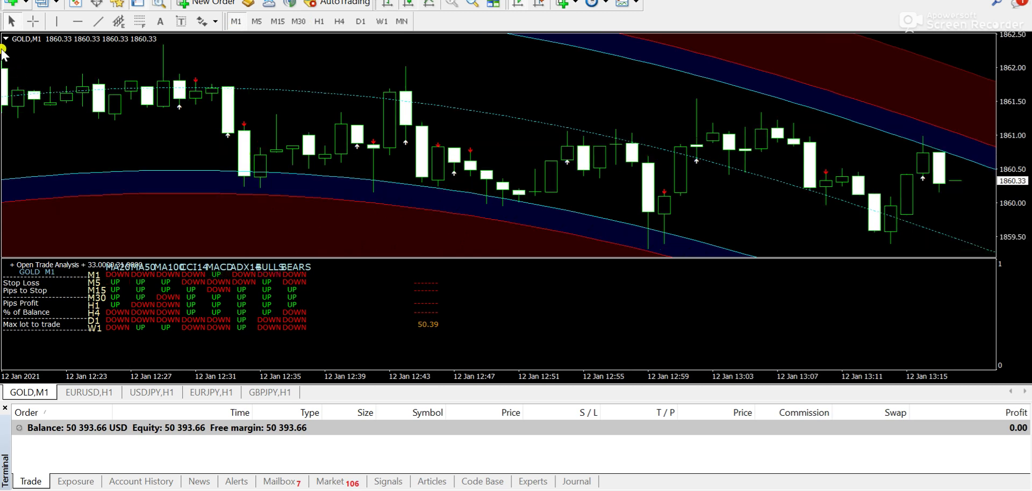
Show the one-click trading panel on GOLD M1, comparing the M5 and M1 timeframes twice.
click(5, 39)
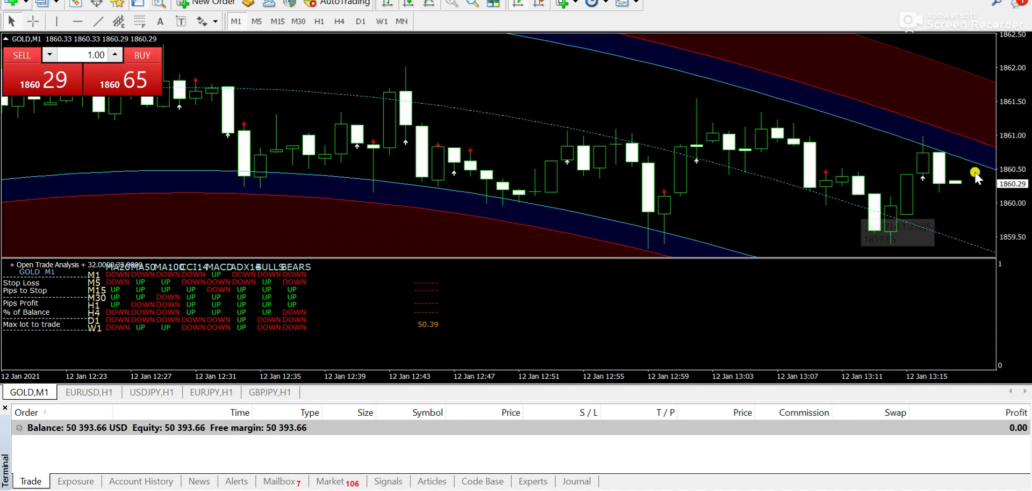
click(257, 22)
click(236, 22)
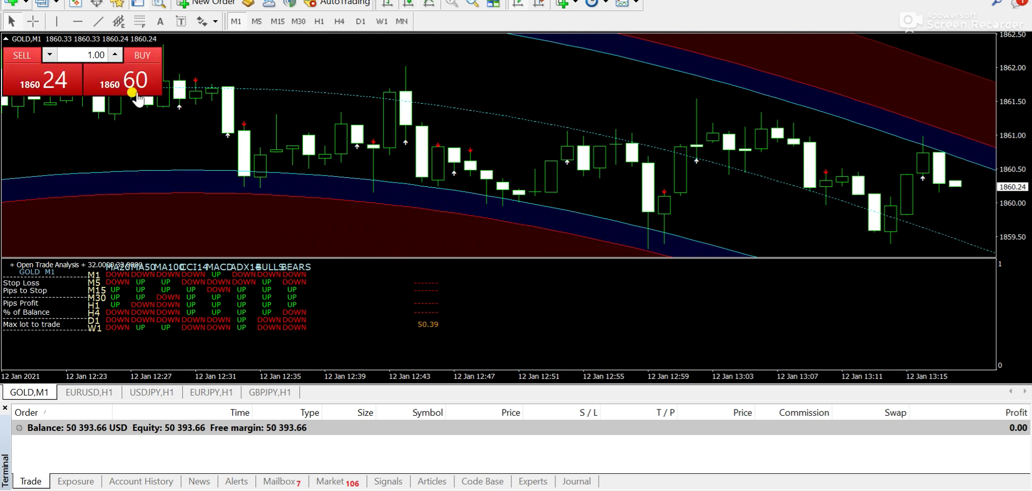
click(259, 23)
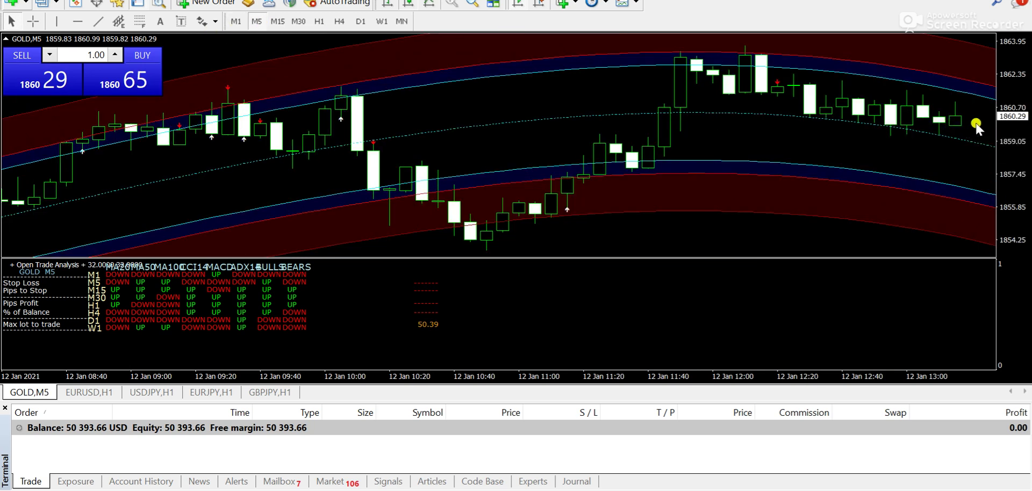
click(236, 23)
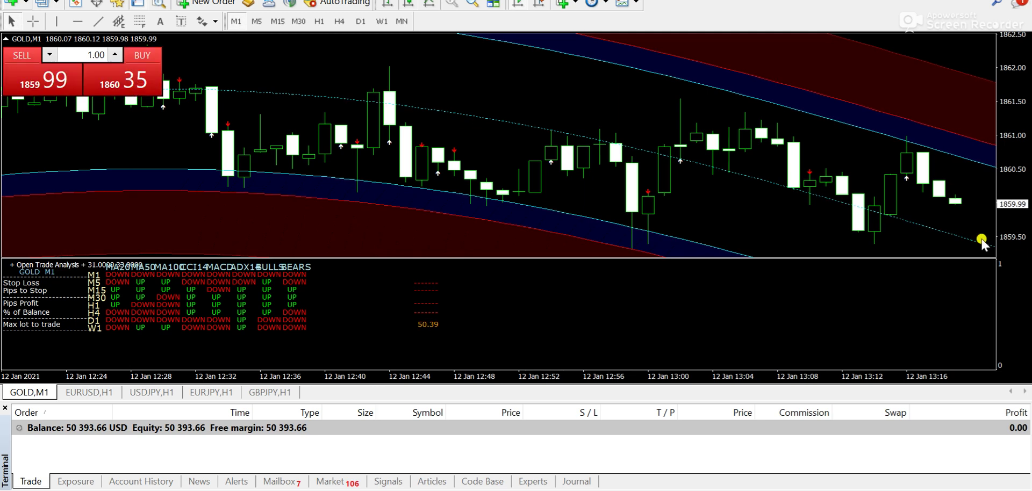
click(259, 22)
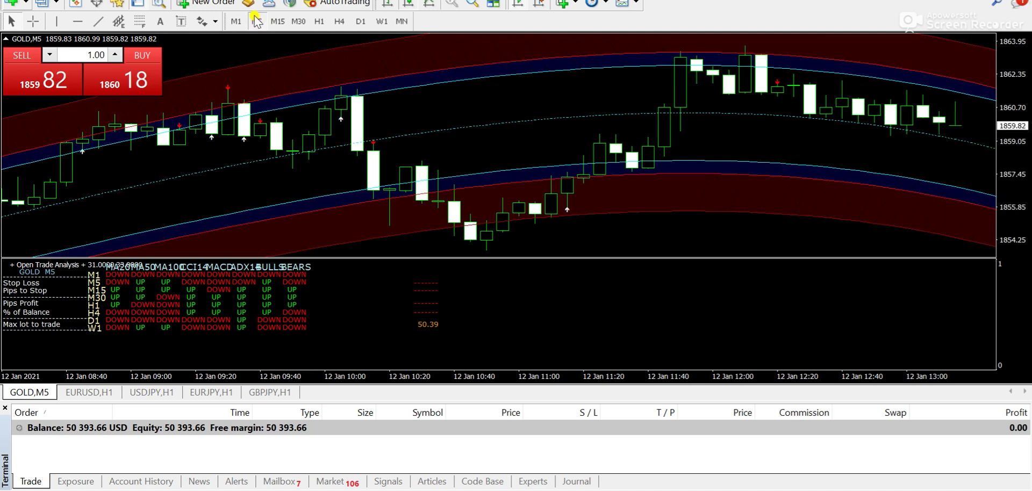
click(239, 23)
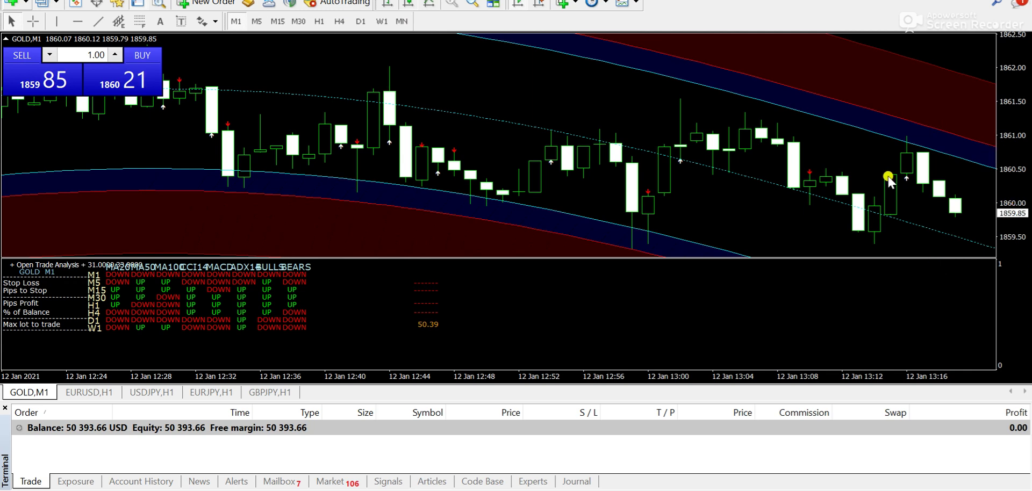
click(259, 23)
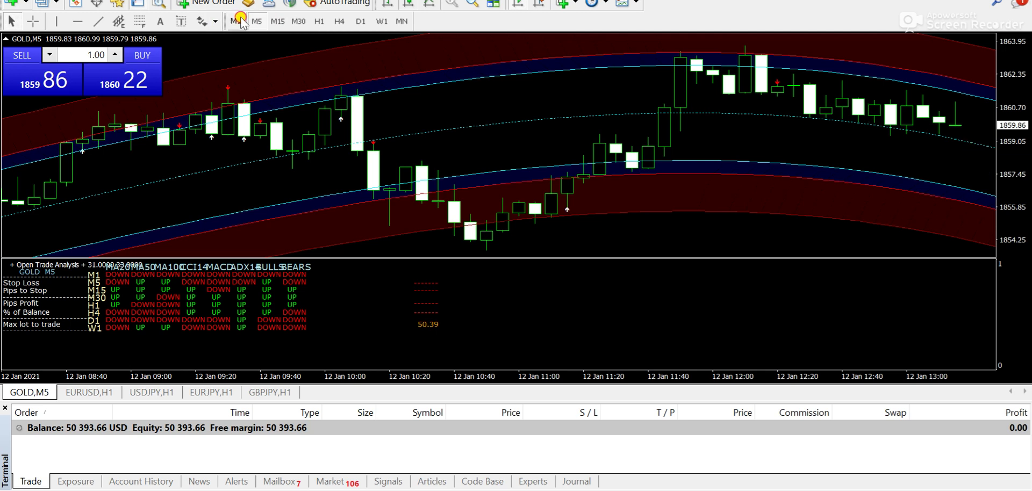
click(237, 22)
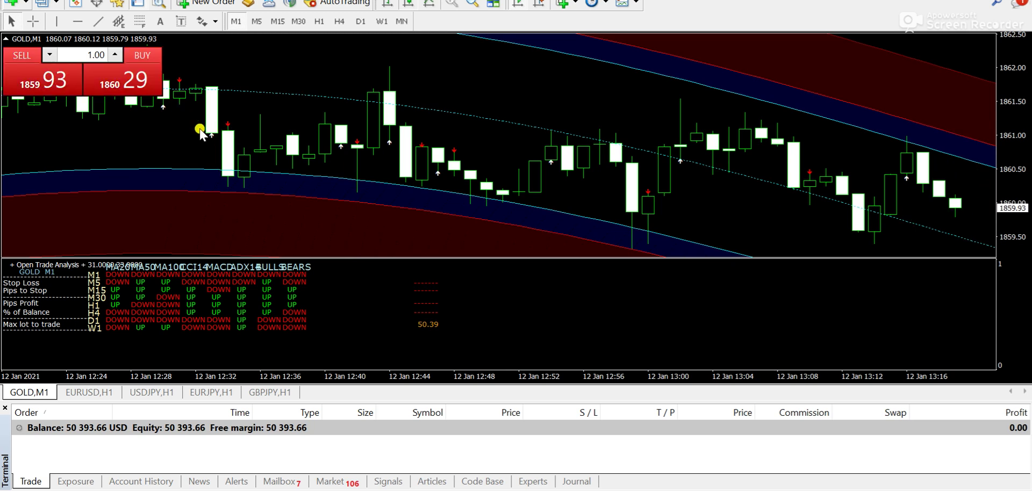
click(257, 21)
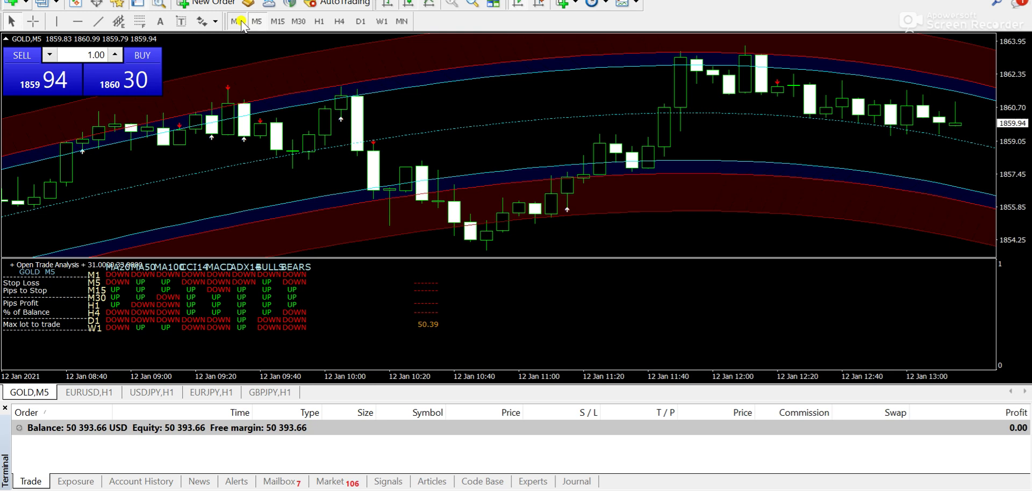
click(241, 21)
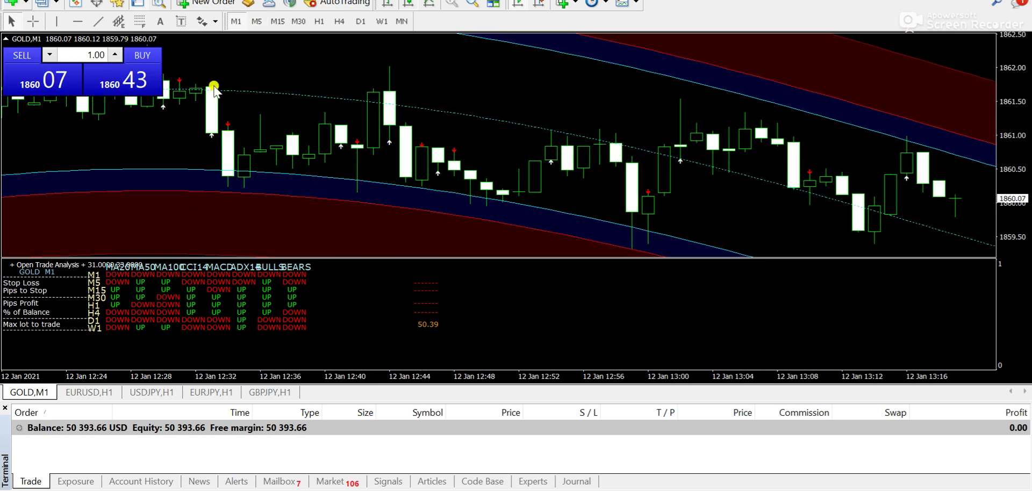
Buy 1.00 lot of GOLD at 1860.48, then mark and remove a horizontal line at 1859.64.
click(134, 83)
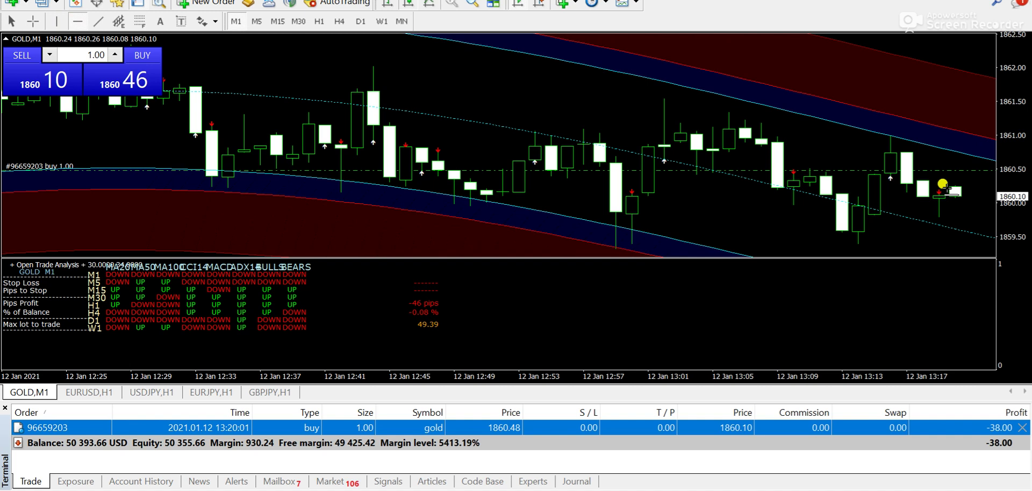
click(930, 199)
drag(967, 200, 968, 154)
right_click(968, 152)
click(884, 198)
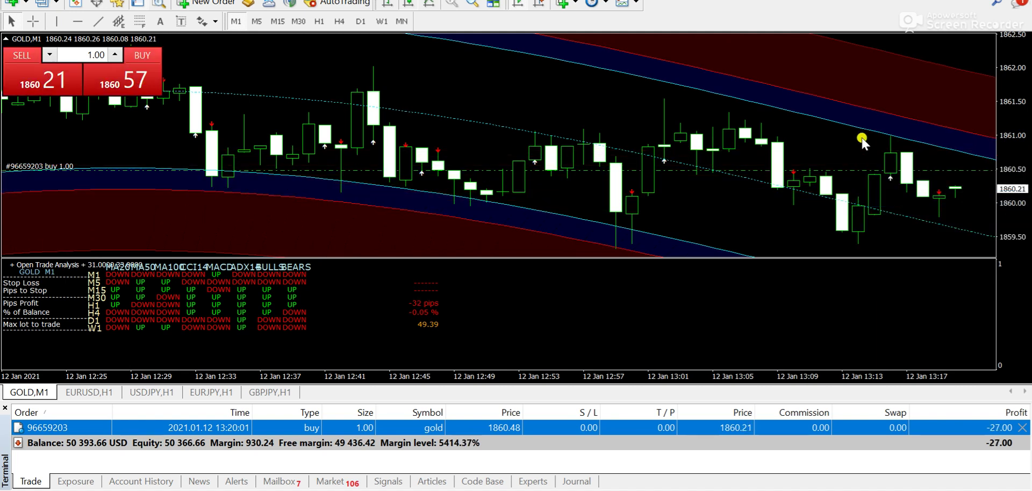
On M5, mark the 1861.27 level, delete that line, and return to M1.
click(257, 21)
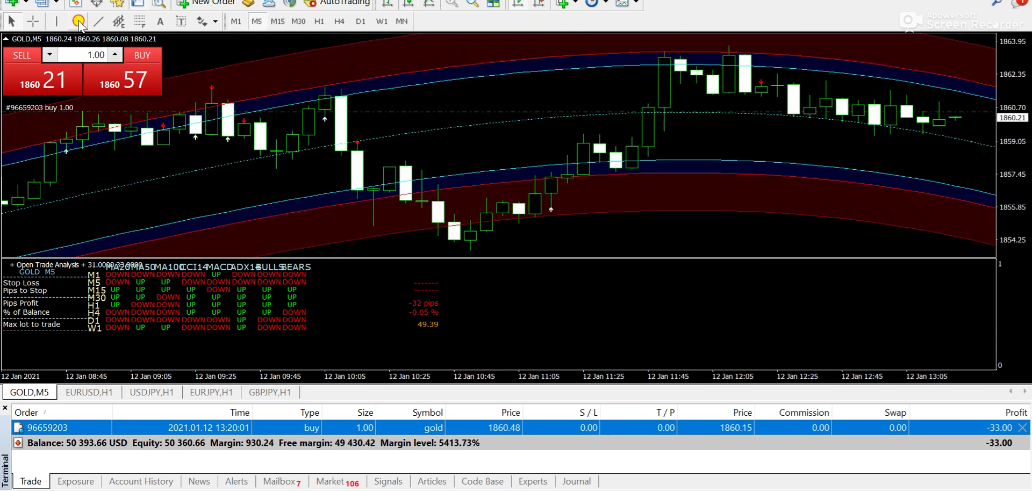
click(971, 96)
right_click(971, 97)
click(882, 143)
click(239, 22)
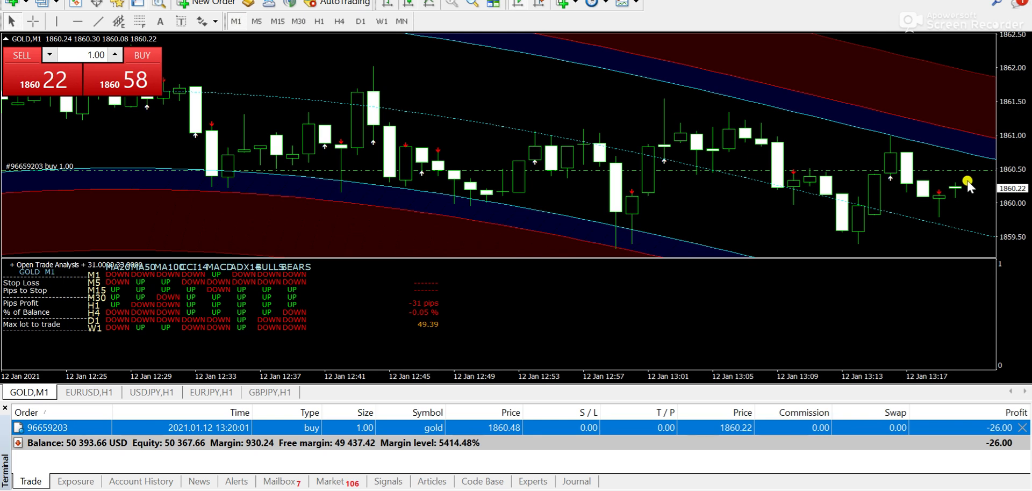
Set the lot size to 2.00 and buy a second GOLD position at 1860.68, checking M5 then M1.
double_click(80, 57)
text(2)
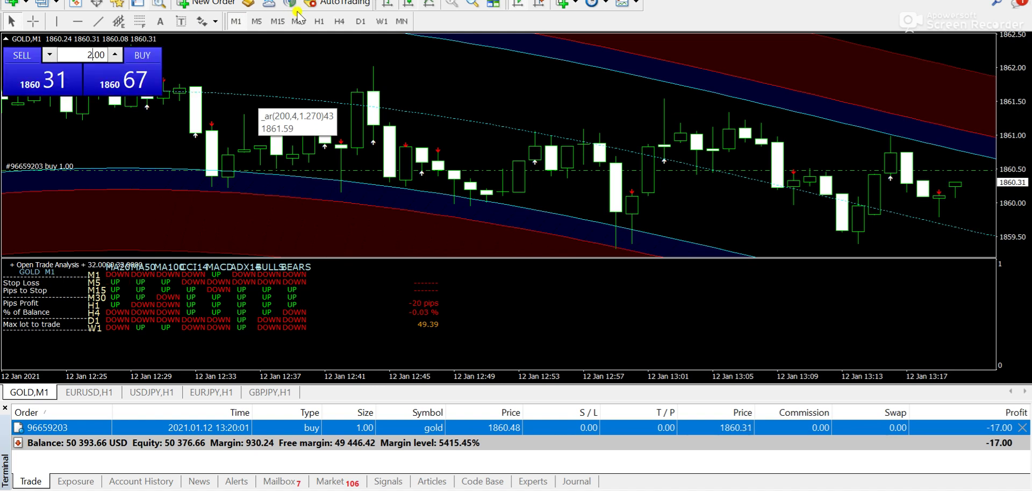
click(135, 84)
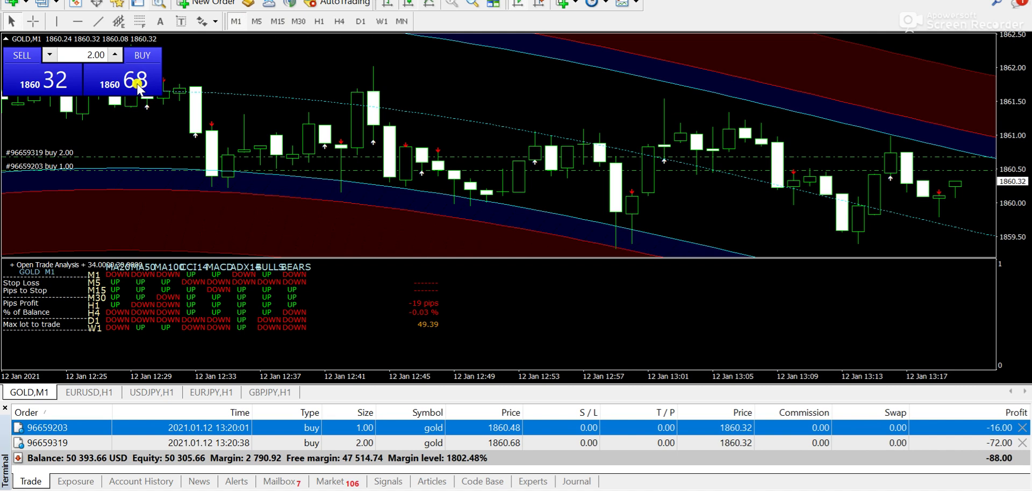
click(254, 21)
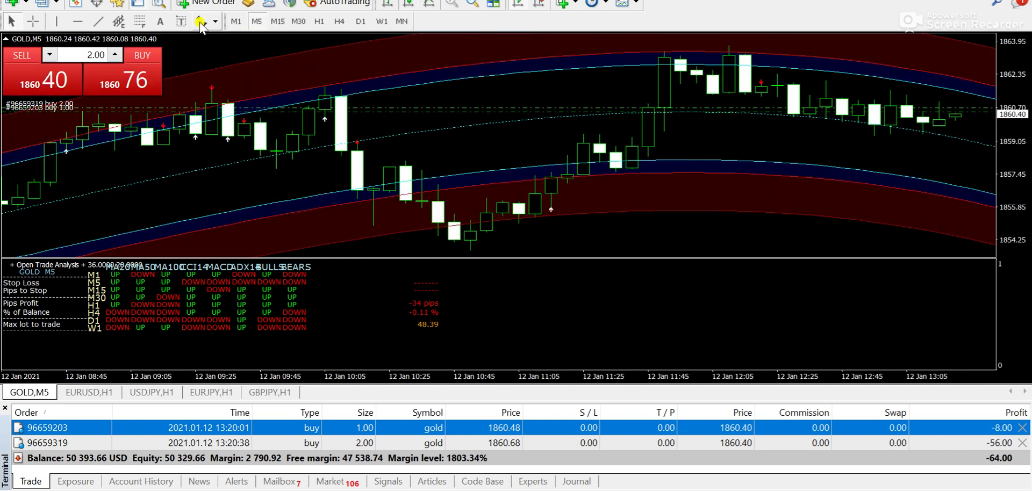
click(235, 21)
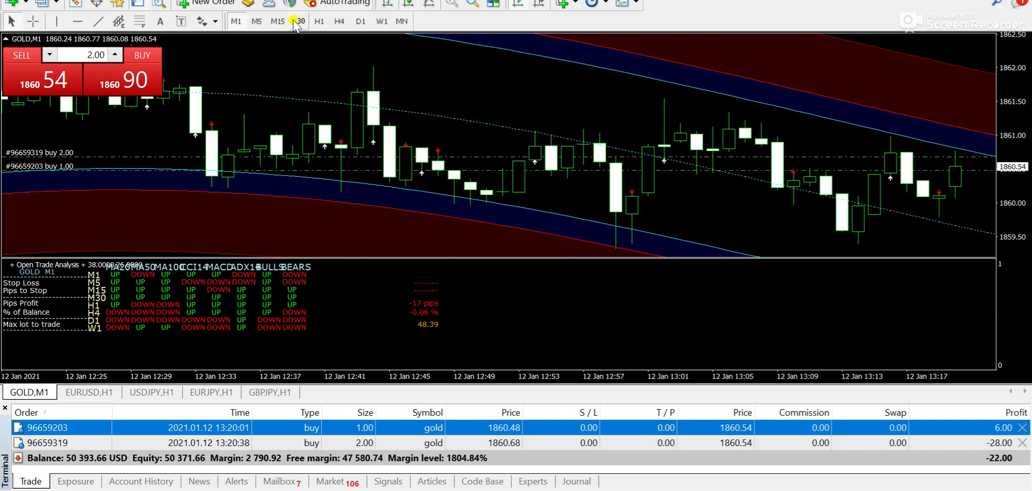
Check GOLD on the H1 and M5 timeframes, then return to M1.
click(313, 22)
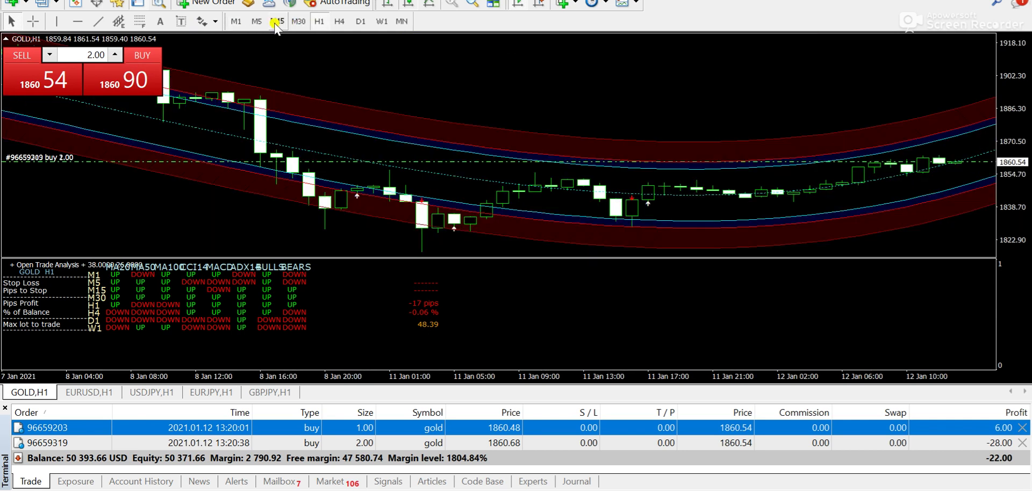
click(256, 21)
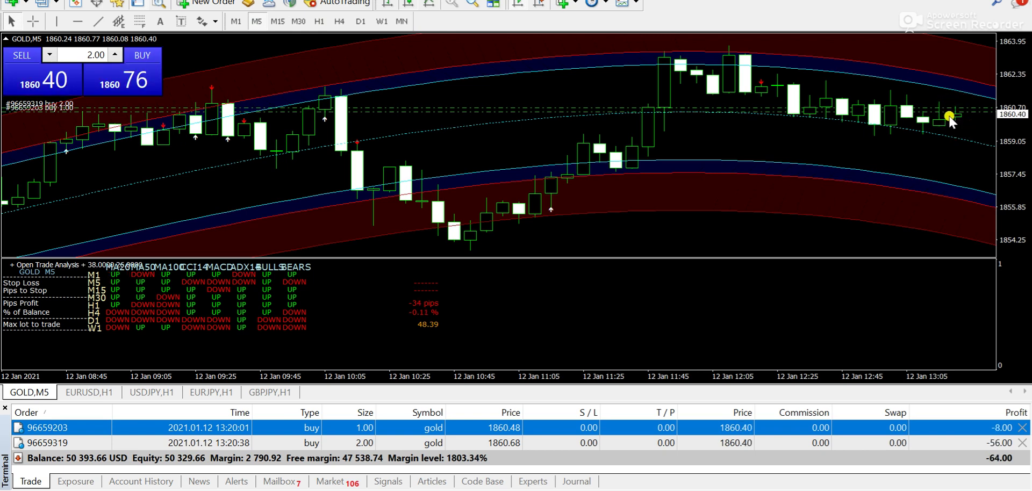
click(240, 21)
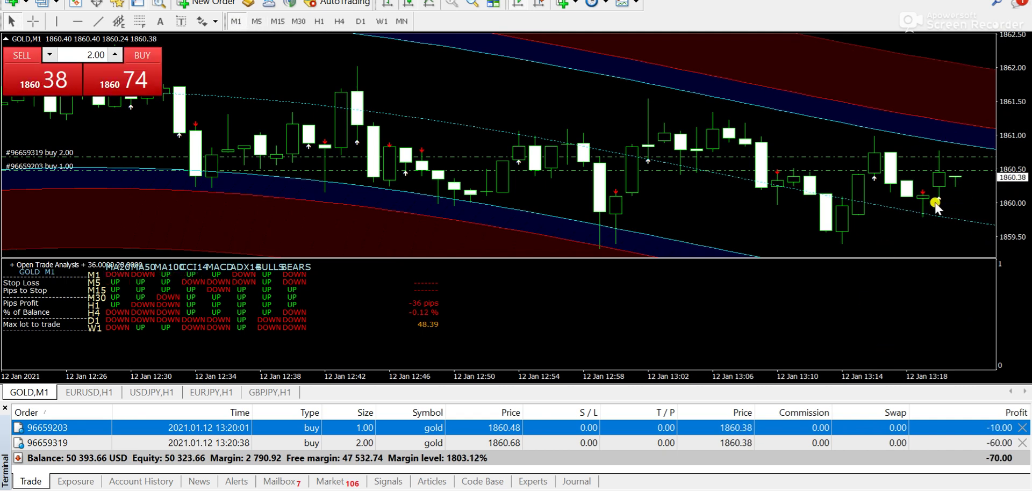
Draw a rising trendline up from the latest low, then compare M5 and M1 candles.
click(103, 28)
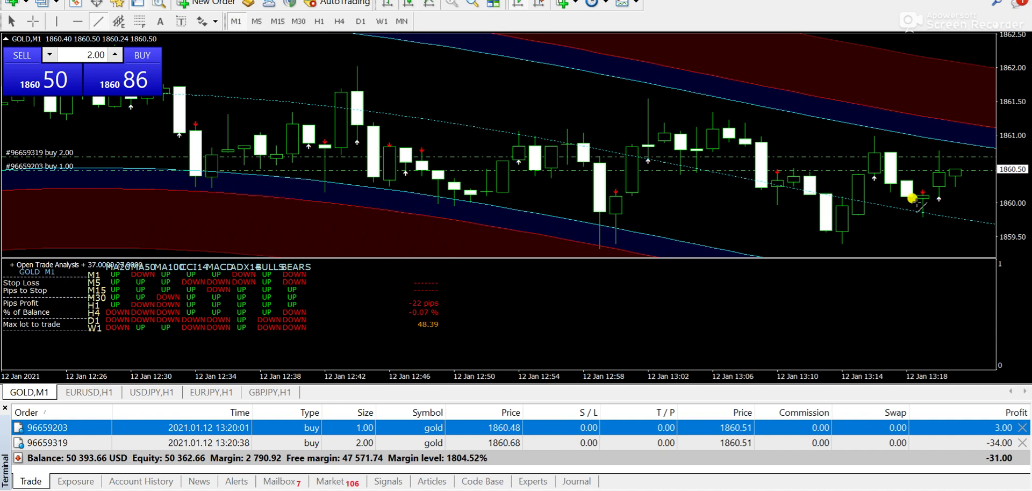
drag(922, 214, 976, 152)
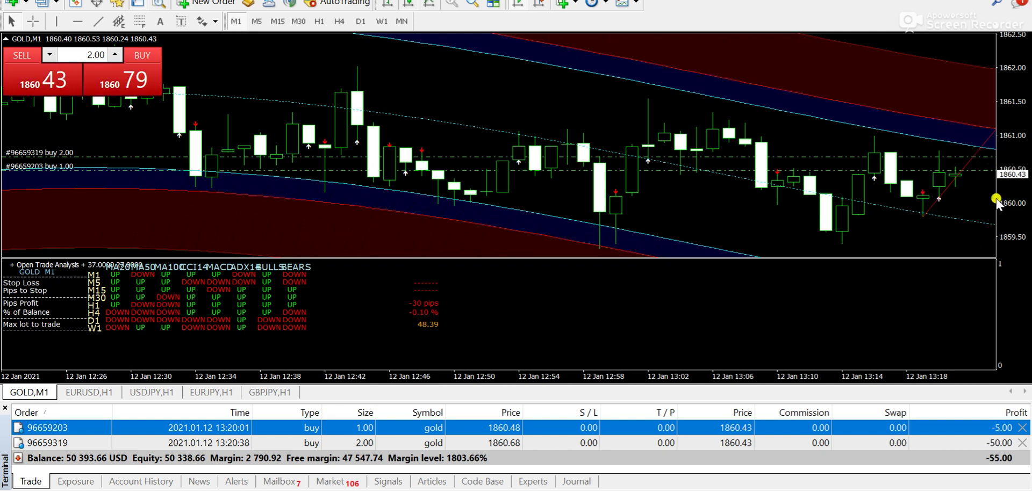
click(256, 22)
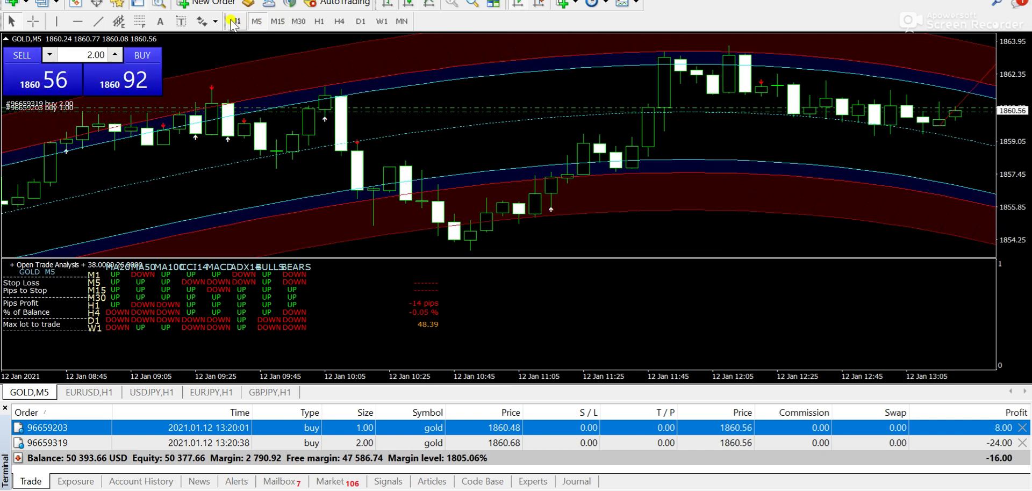
click(233, 22)
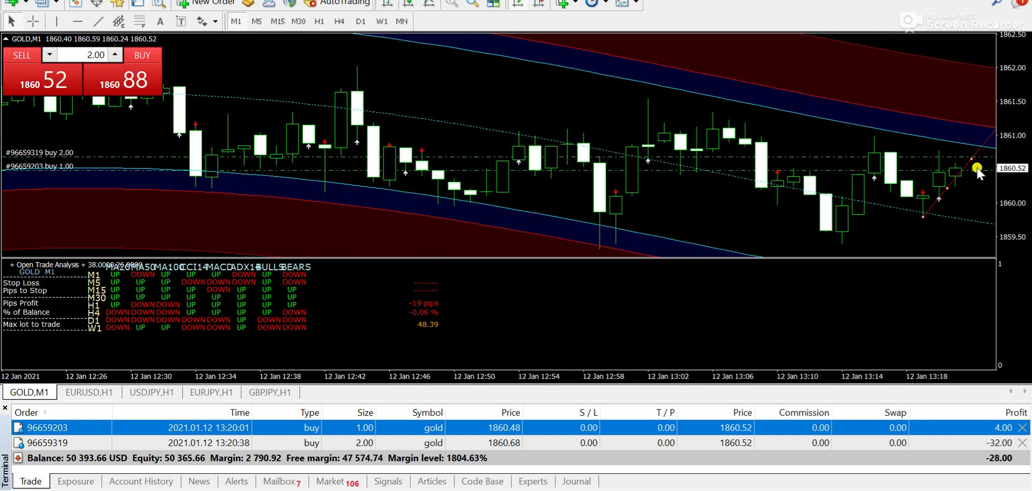
Delete the red trendline from the M1 chart, then glance at H1 and return to M1.
right_click(977, 169)
click(885, 211)
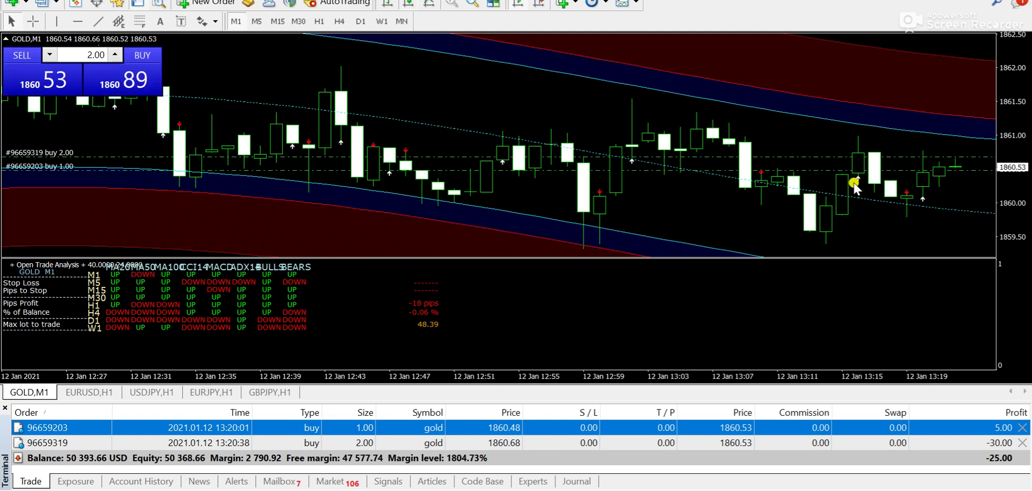
click(319, 21)
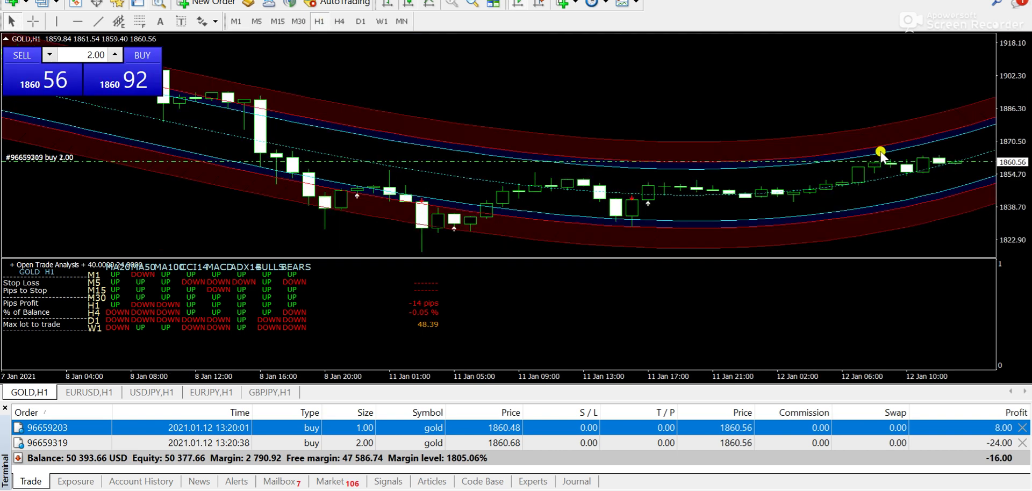
click(236, 21)
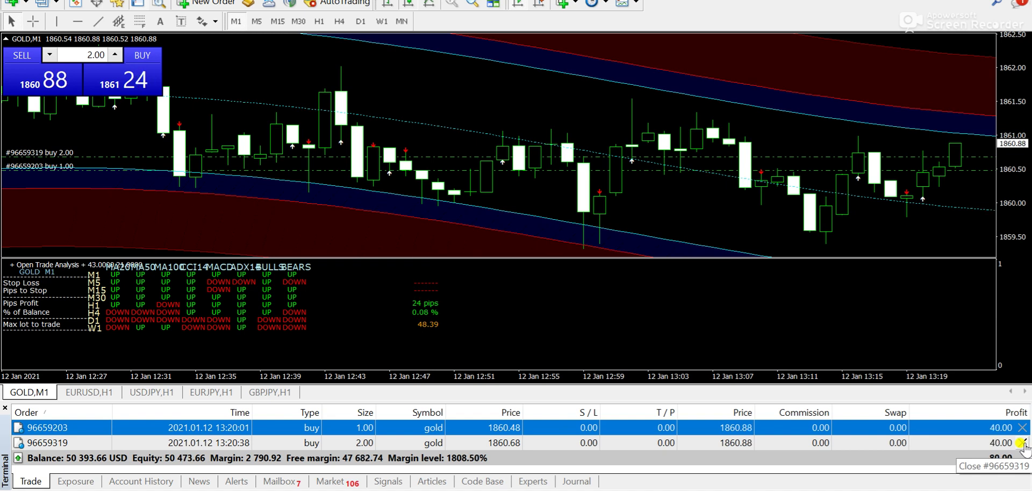
Close the 2.00-lot and 1.00-lot GOLD buys in profit, then switch to M5 candles.
click(1022, 443)
click(1021, 428)
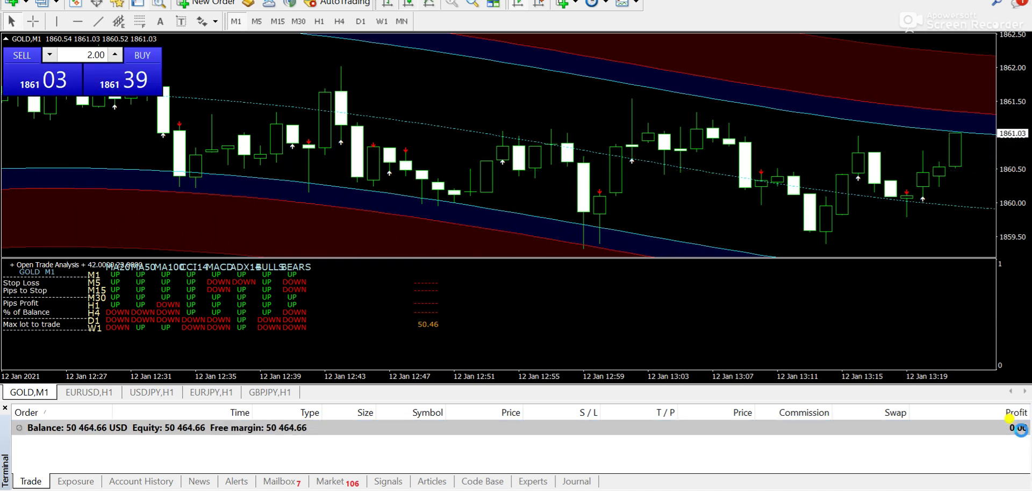
click(257, 22)
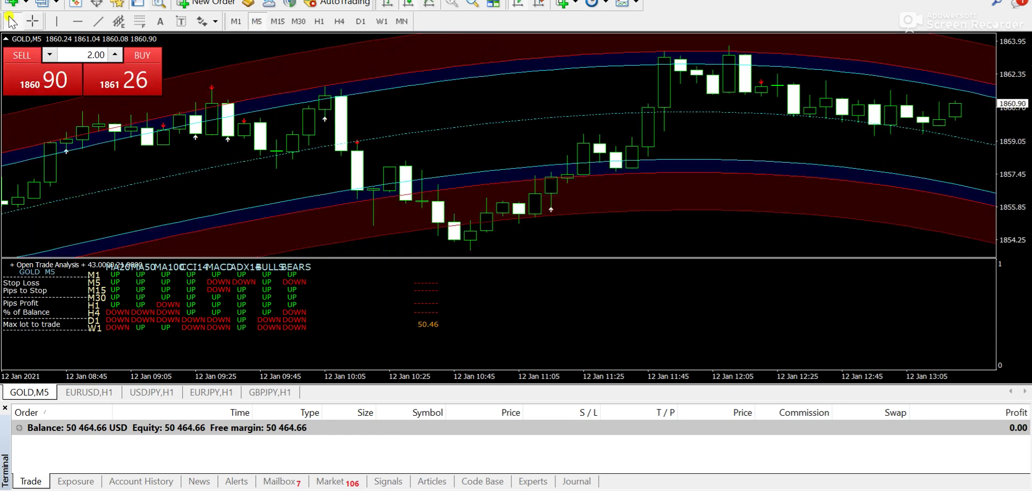
Place horizontal price lines at 1861.20 and 1860.07 on the M5 chart.
click(78, 21)
click(956, 97)
click(78, 21)
click(955, 120)
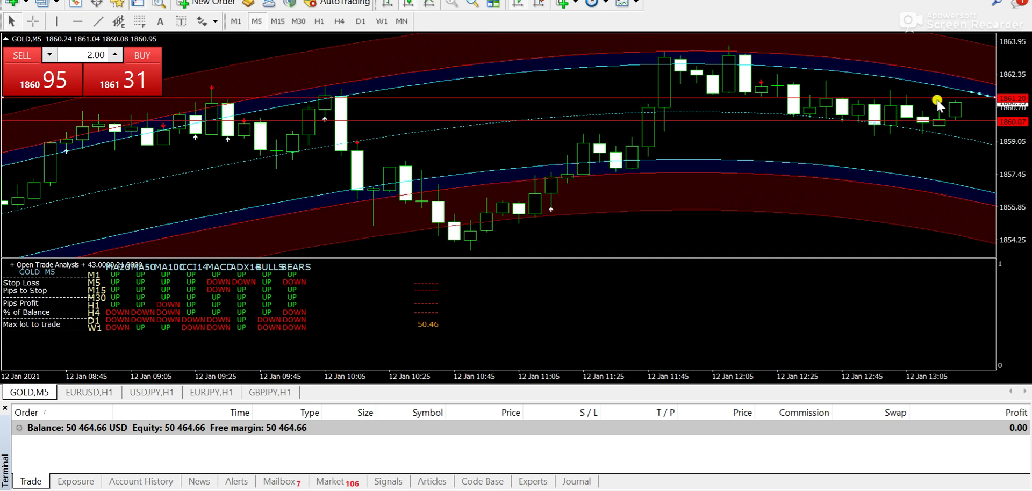
Delete the 1861.20 and 1860.07 horizontal lines from the GOLD M5 chart.
right_click(937, 100)
click(914, 150)
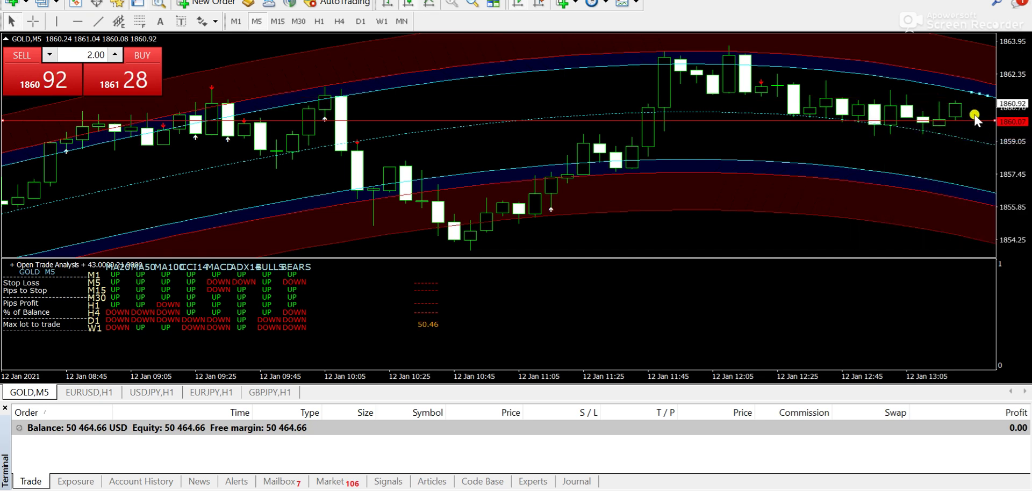
right_click(976, 120)
click(914, 171)
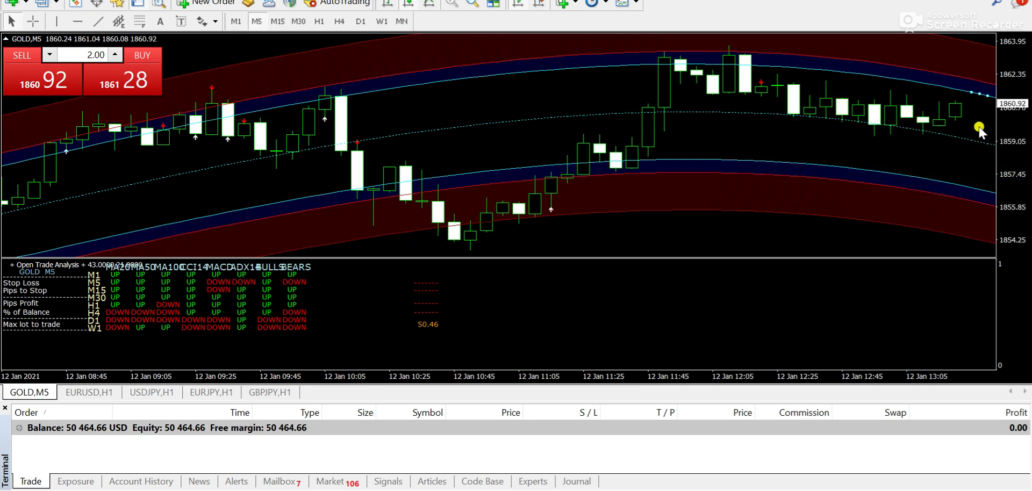
right_click(924, 120)
click(979, 154)
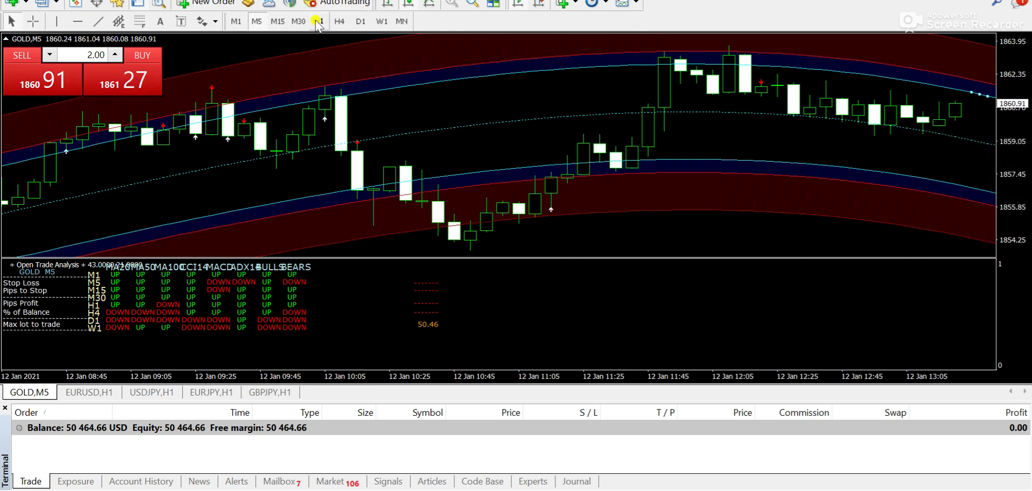
Flip through the H1 and M1 timeframes, ending back on the M5 chart.
click(319, 22)
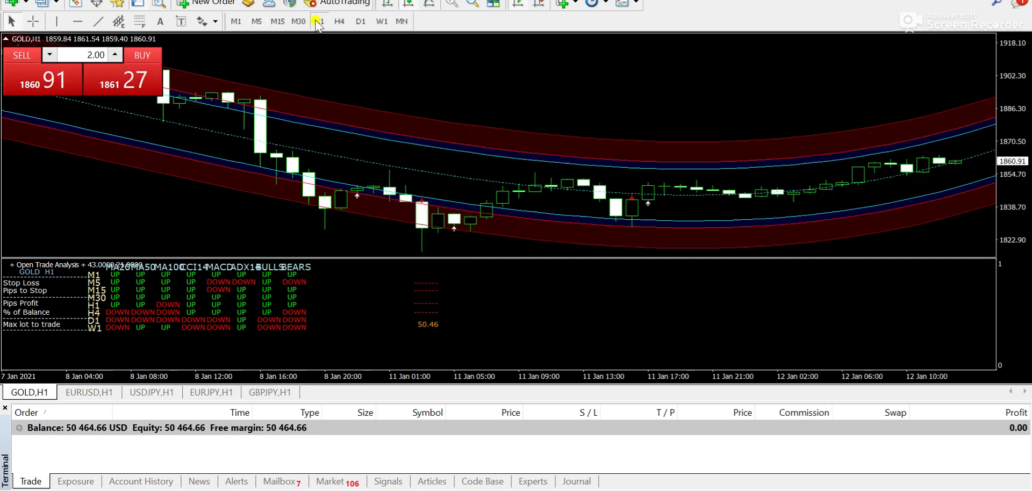
click(240, 22)
click(257, 21)
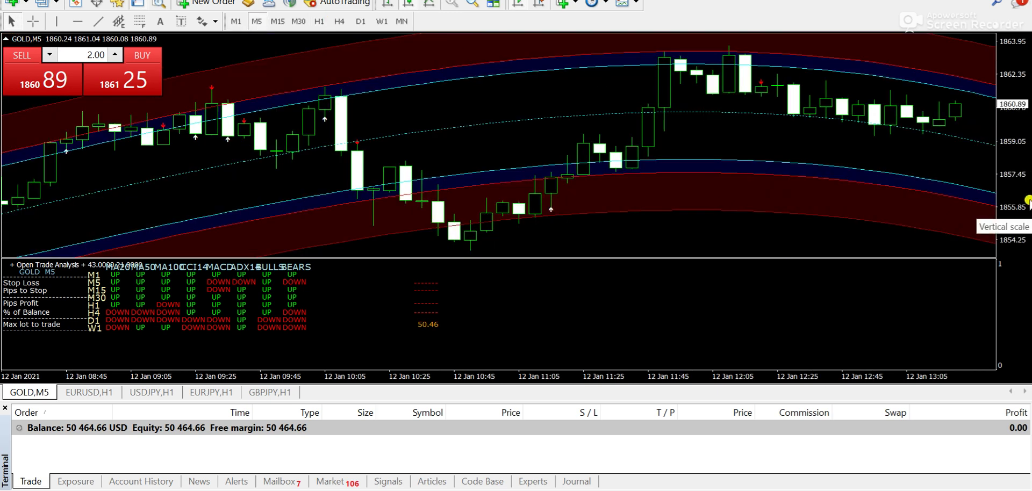